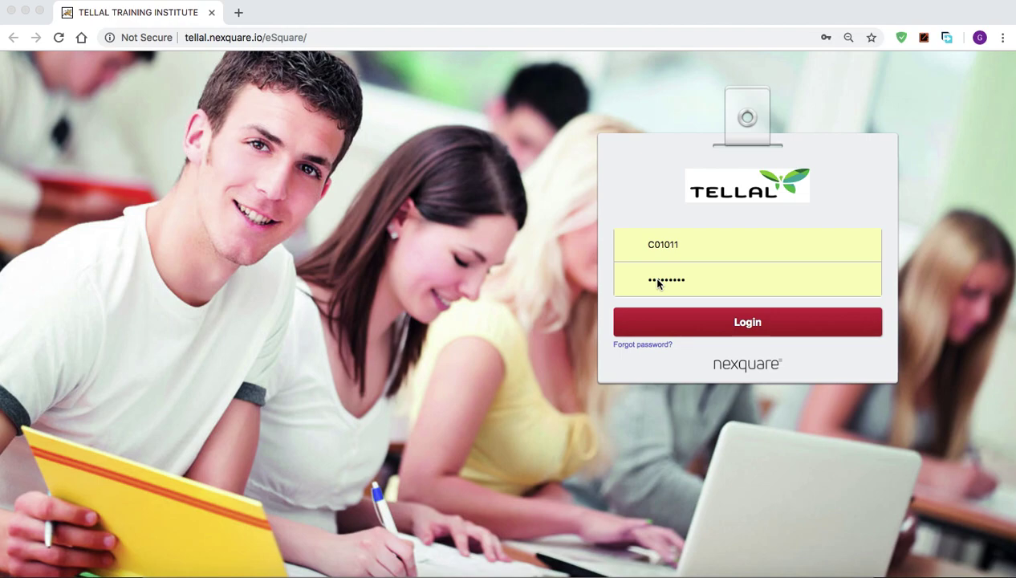
# Log in to the candidate account with the prefilled credentials and open the View Elements page
pyautogui.click(752, 330)
pyautogui.click(751, 329)
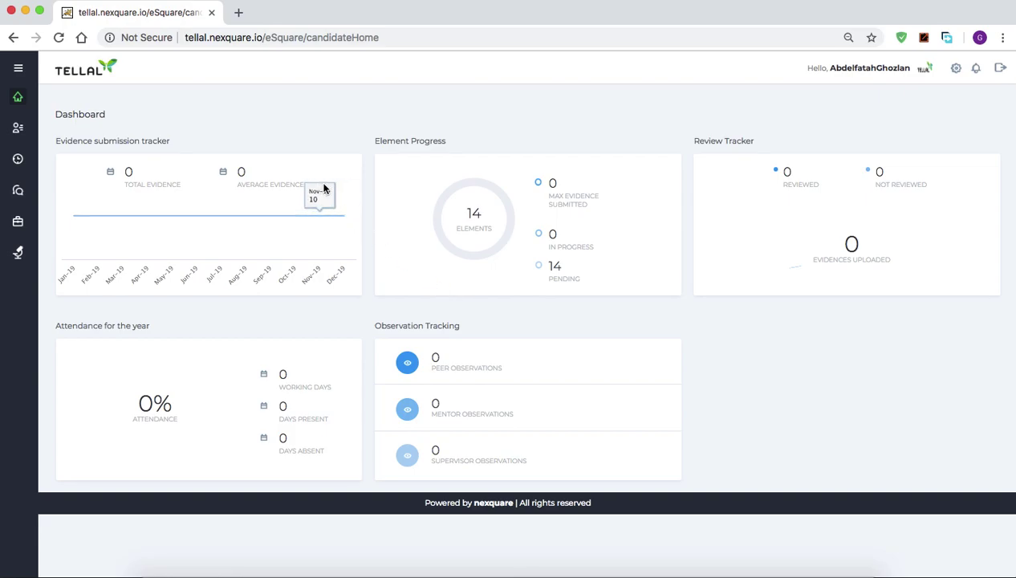
pyautogui.click(18, 222)
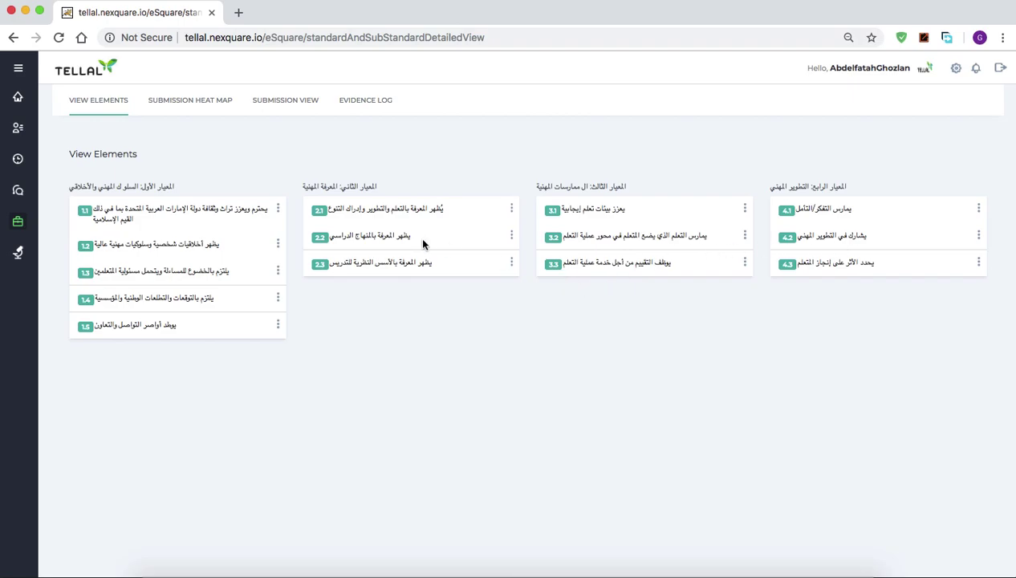
# Expand element 1.1 and its sub-element 1.1.1 to read the indicators, and collapse both again
pyautogui.click(278, 211)
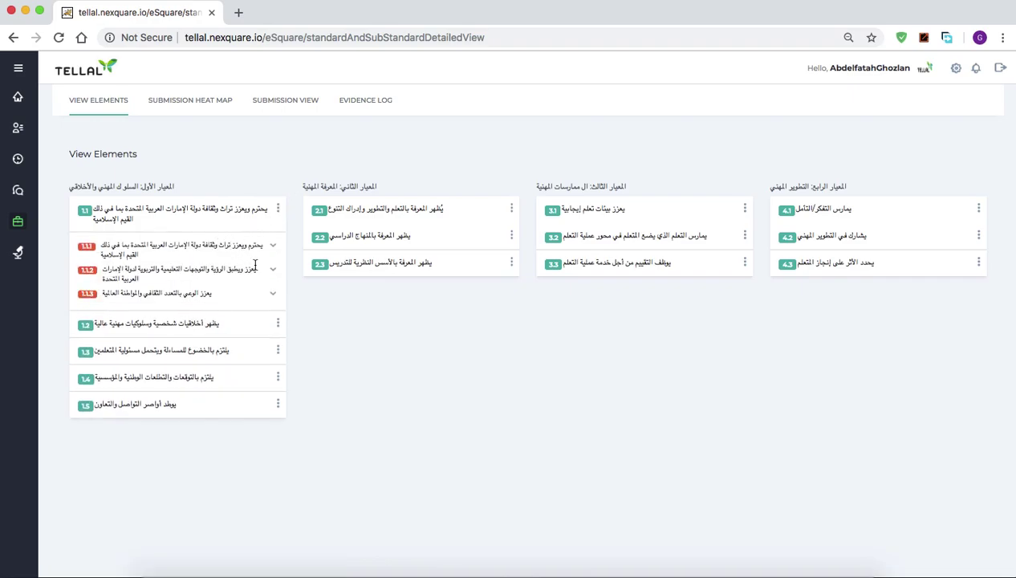
pyautogui.click(272, 246)
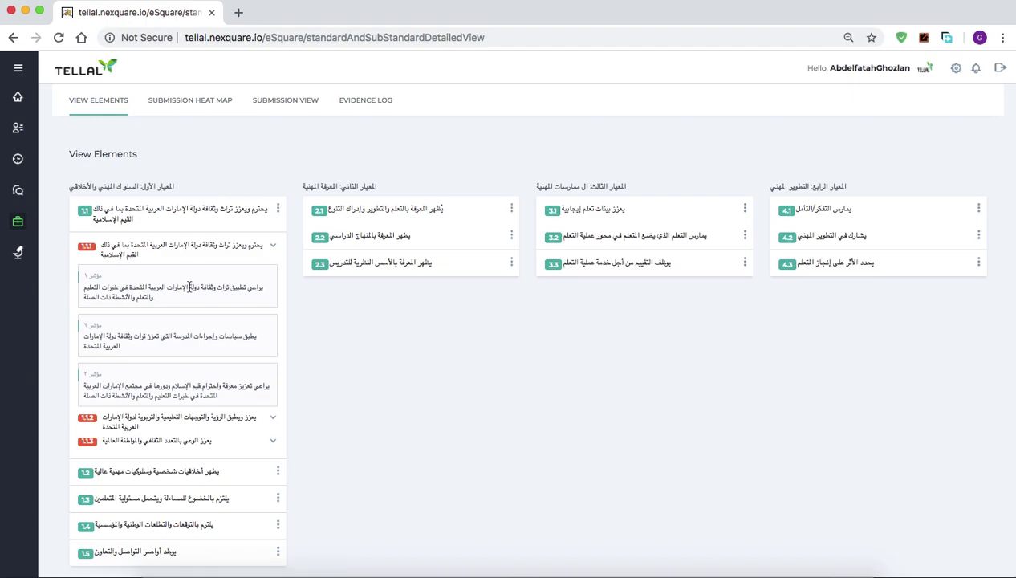
pyautogui.click(273, 249)
pyautogui.click(276, 214)
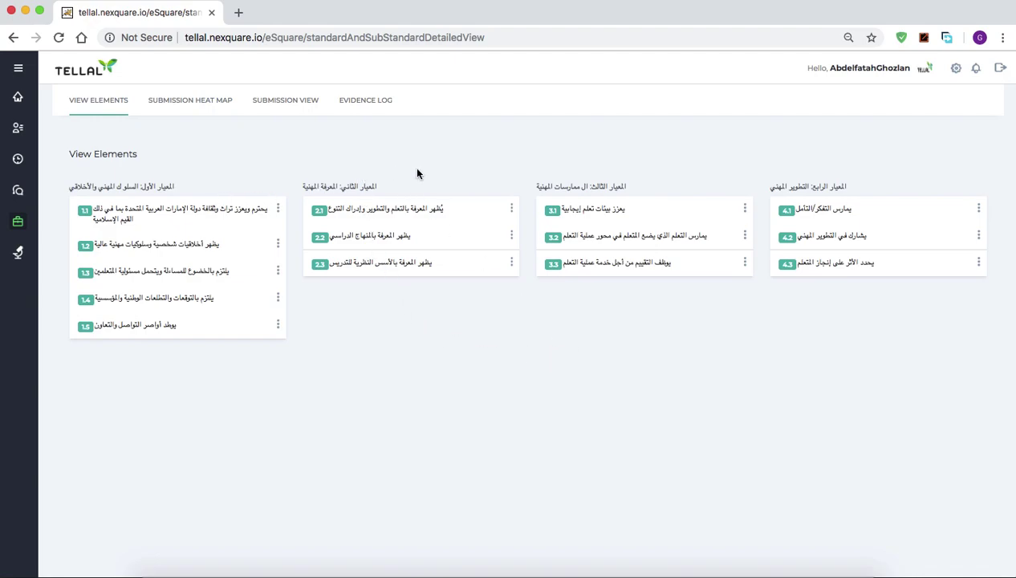
# Open the Submission View with element 1.1 selected and start a new evidence submission for it
pyautogui.click(272, 118)
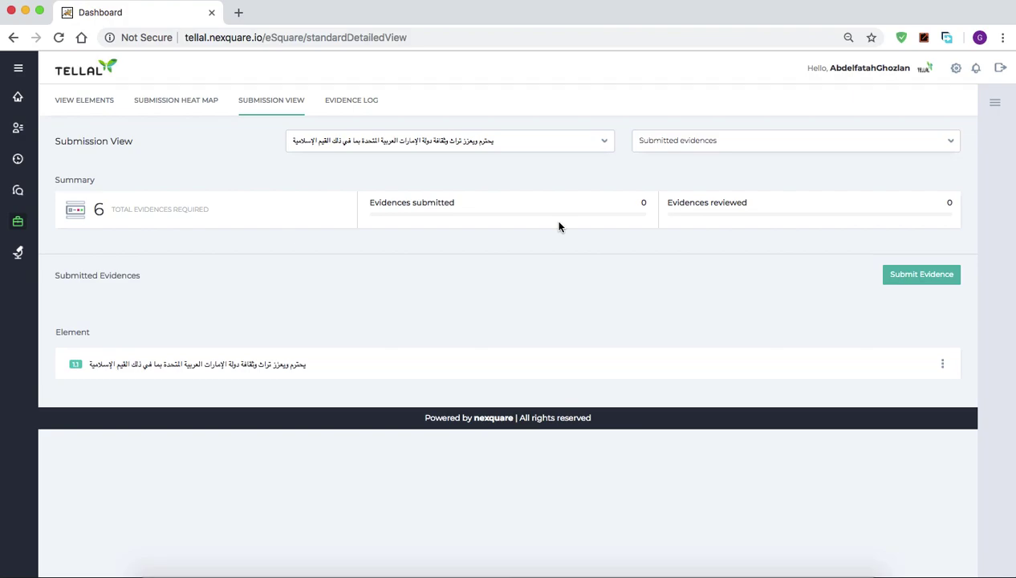
pyautogui.click(560, 144)
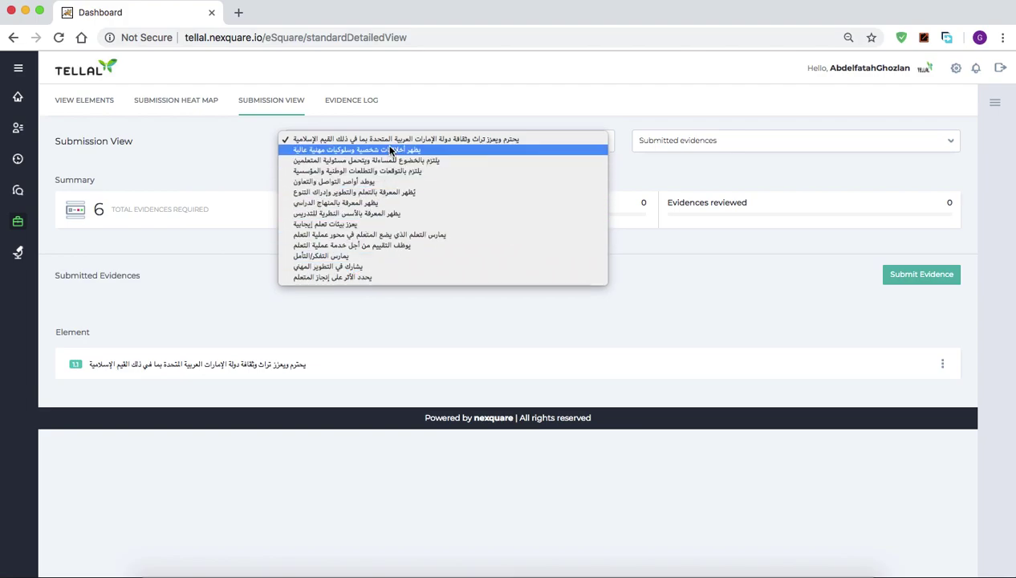
pyautogui.click(409, 142)
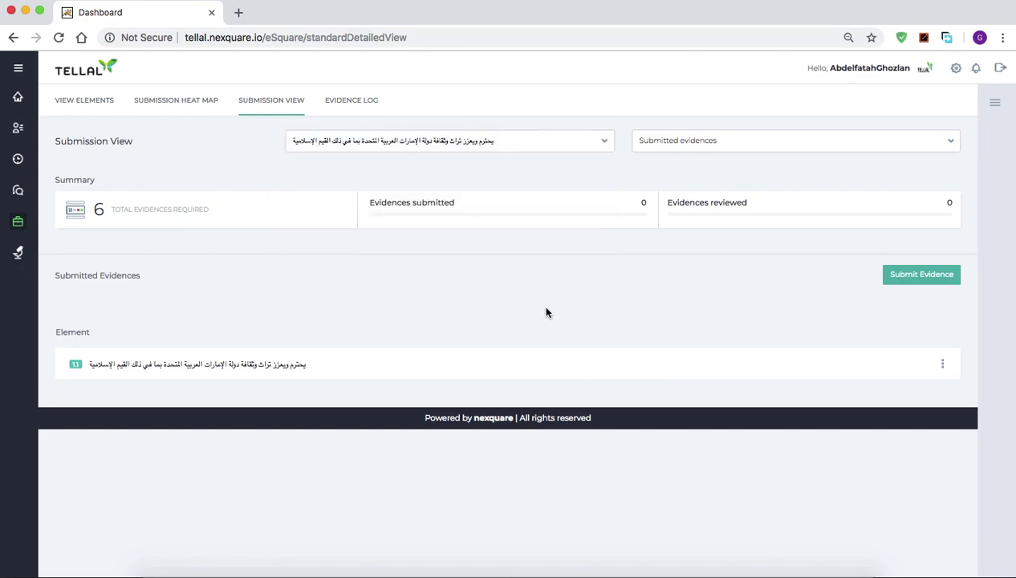
pyautogui.click(907, 280)
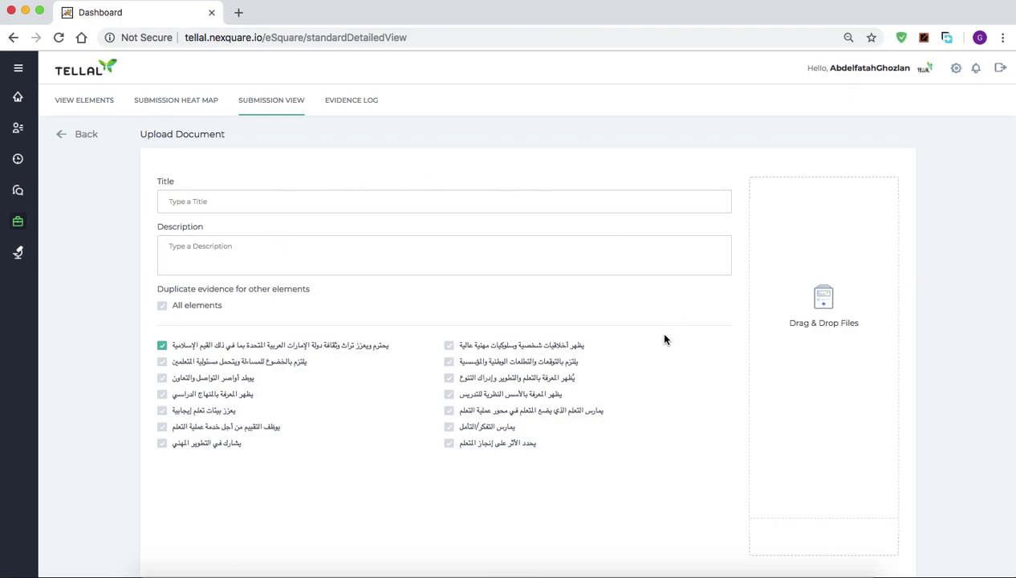
# Title the evidence document "يوم العلم"
pyautogui.scroll(-2, 665, 340)
pyautogui.click(273, 162)
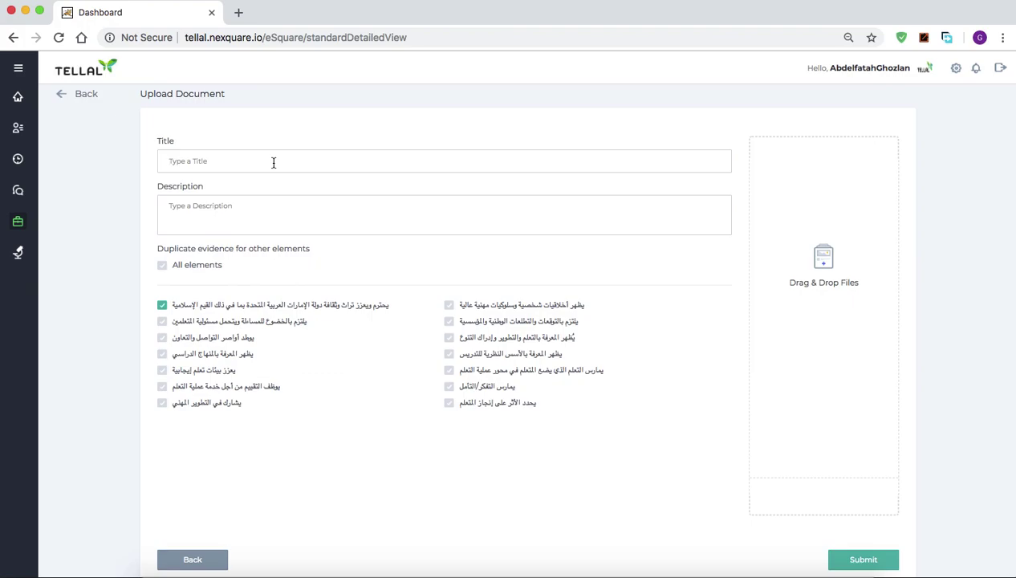
pyautogui.write('يوم العلم')
# Enter the evidence description "يقدم هذا الدليل وصفًا لنشاط قمت بتأديته مع طلابي في يوم العلم ويعكس هذا النشاط ......"
pyautogui.click(213, 212)
pyautogui.write('يقدم')
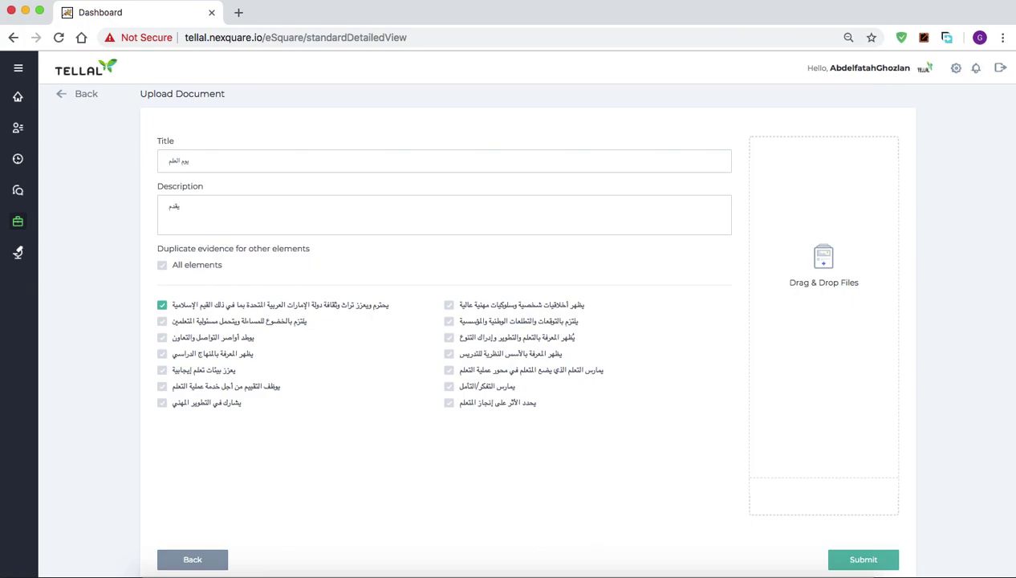
pyautogui.write(' هذا الدليل وصفاً لنشاط قمت بتأديته مع طلابي في')
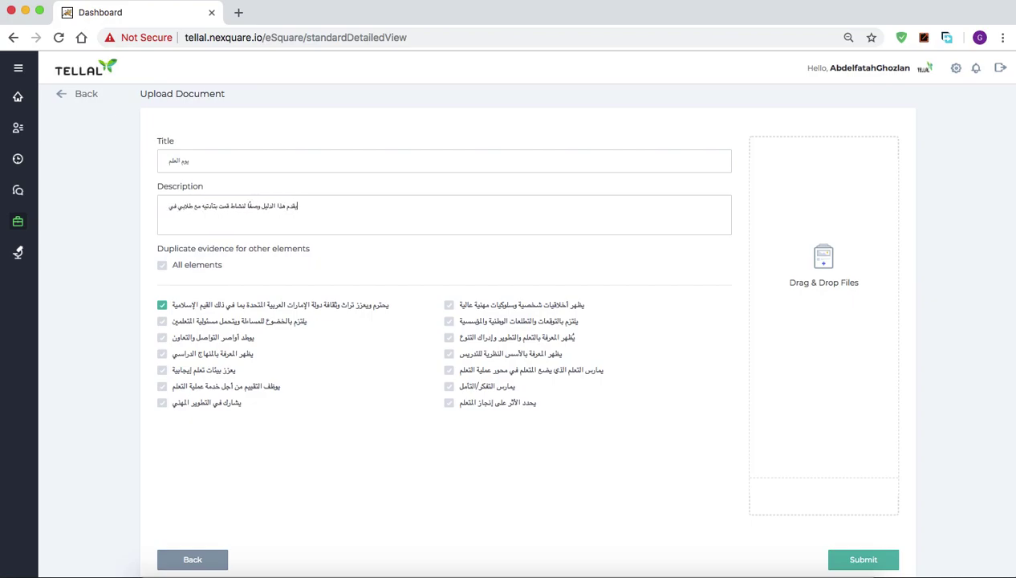
pyautogui.write(' يوم العلم')
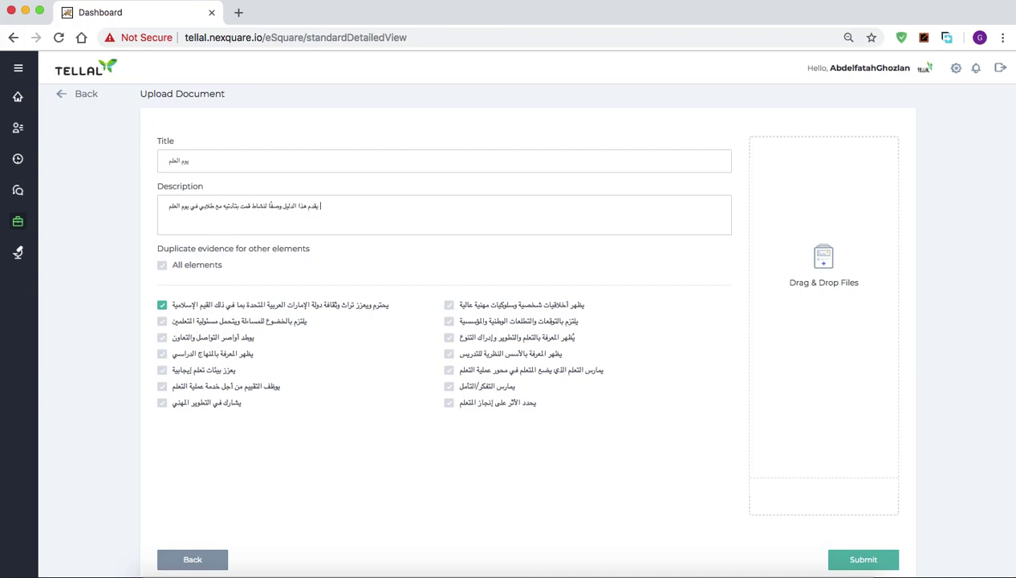
pyautogui.write(' ويعكس هذ')
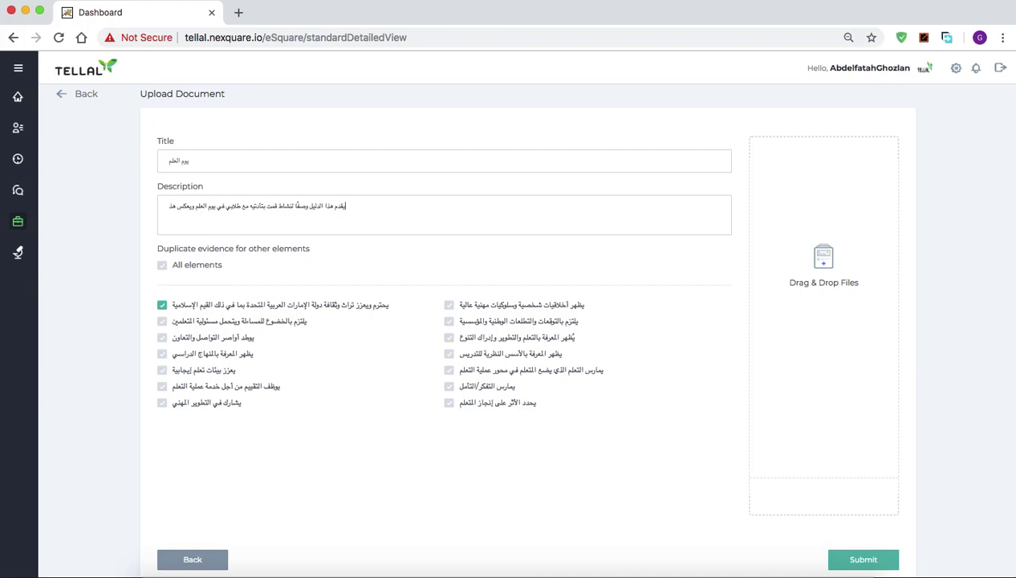
pyautogui.write('ا النشاط')
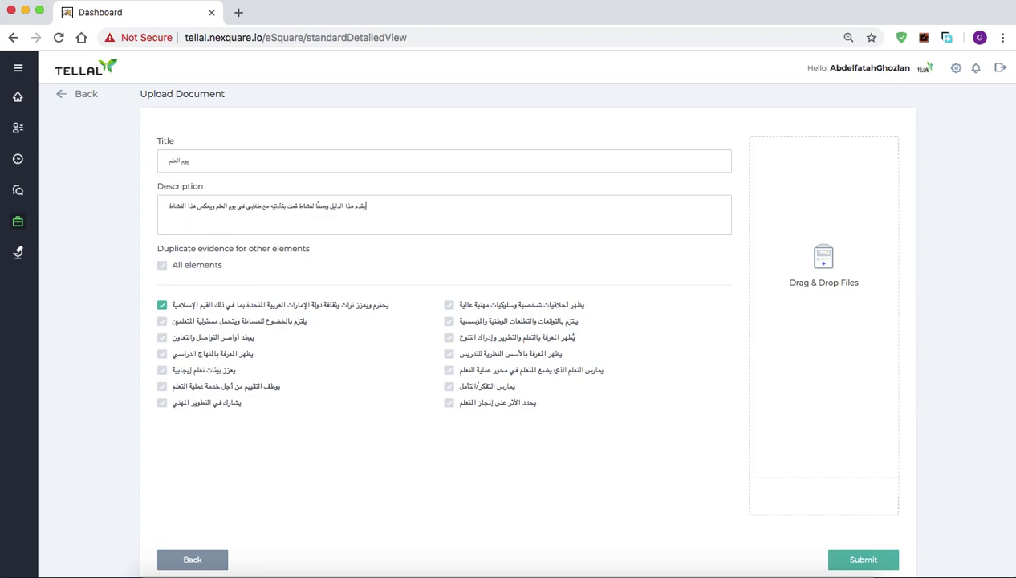
pyautogui.write('......')
# Attach the test Word document from the Desktop to the evidence and submit it for element 1.1 only
pyautogui.scroll(-1, 620, 365)
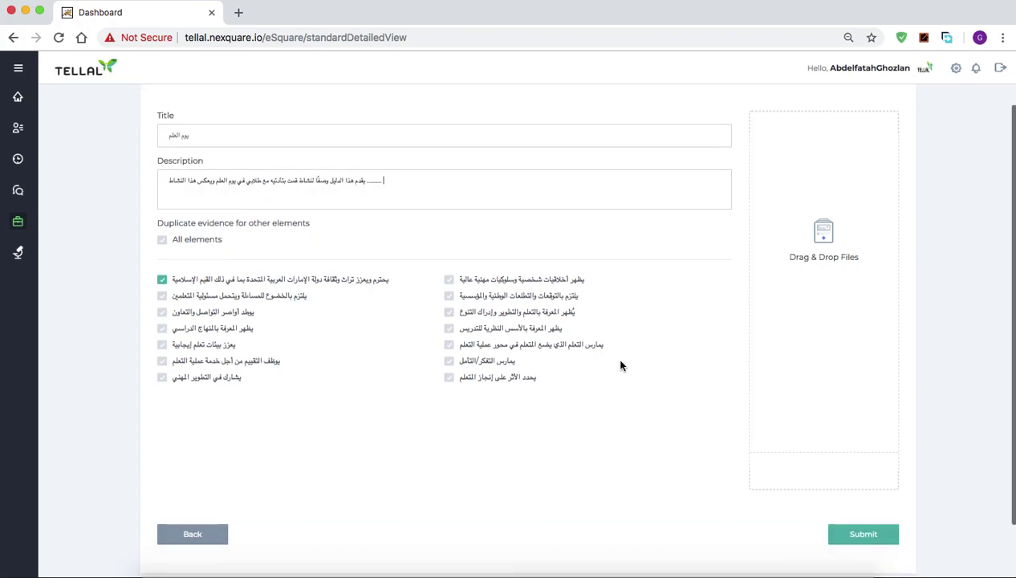
pyautogui.click(832, 266)
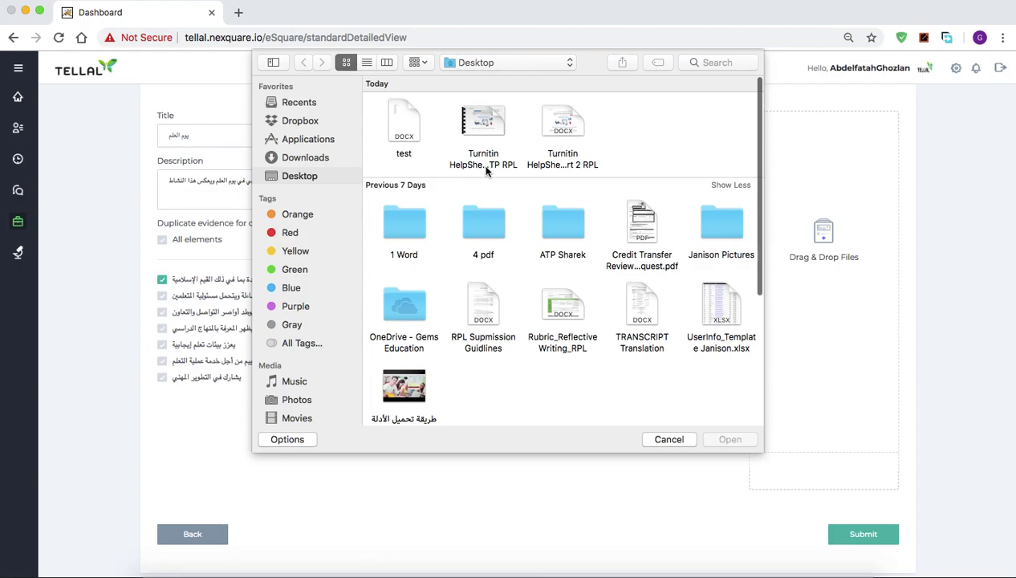
pyautogui.moveTo(421, 129)
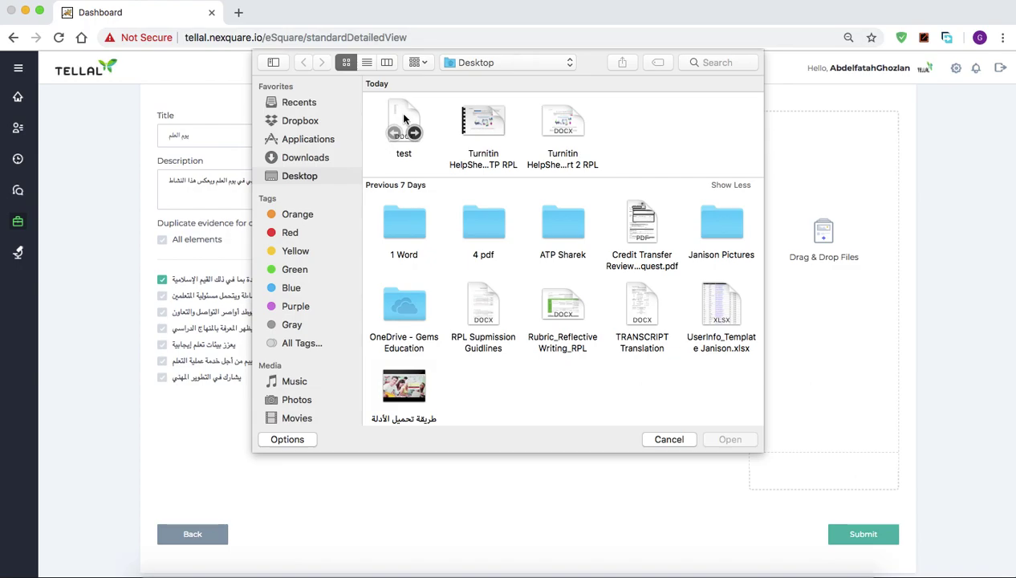
pyautogui.doubleClick(404, 118)
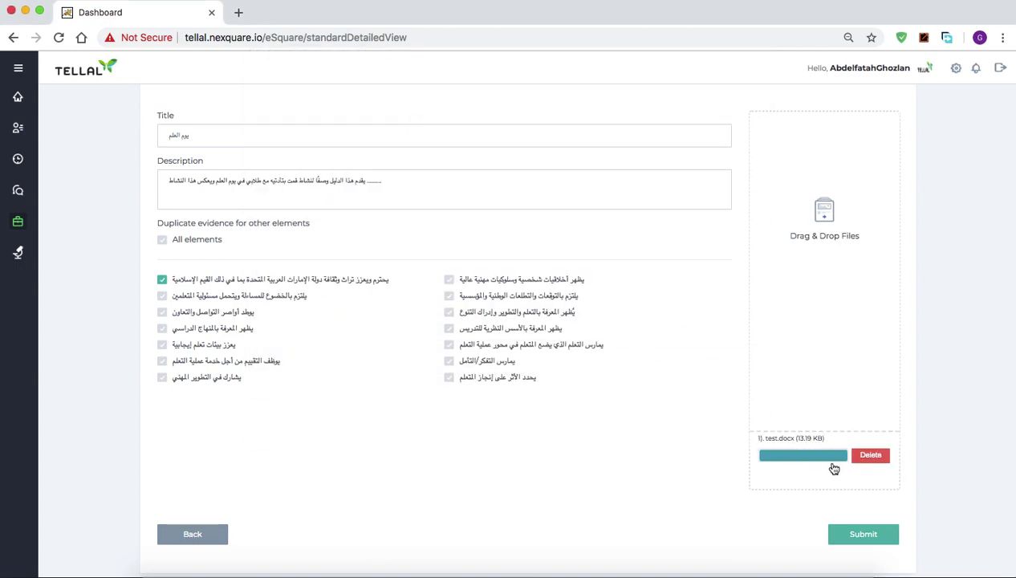
pyautogui.scroll(-1, 768, 504)
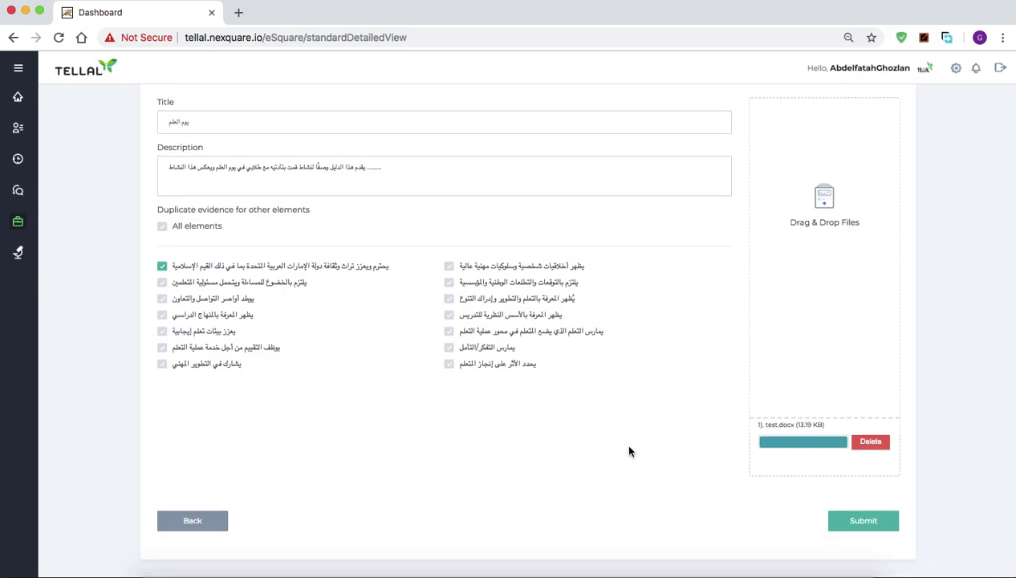
pyautogui.click(857, 531)
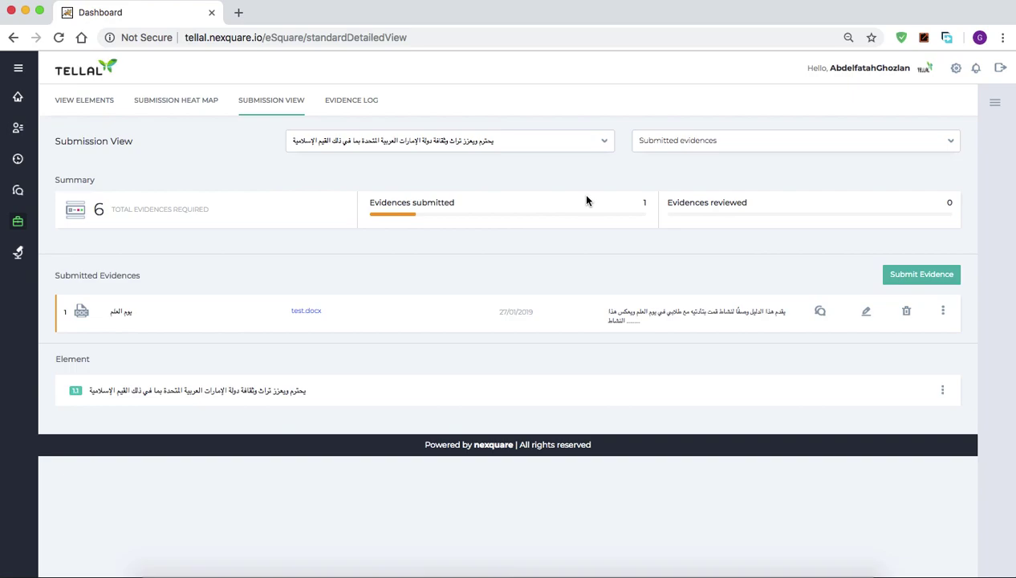
# Switch the Submission View to element 1.2, "يظهر أخلاقيات شخصية وسلوكيات مهنية عالية", and look through the available elements
pyautogui.click(587, 145)
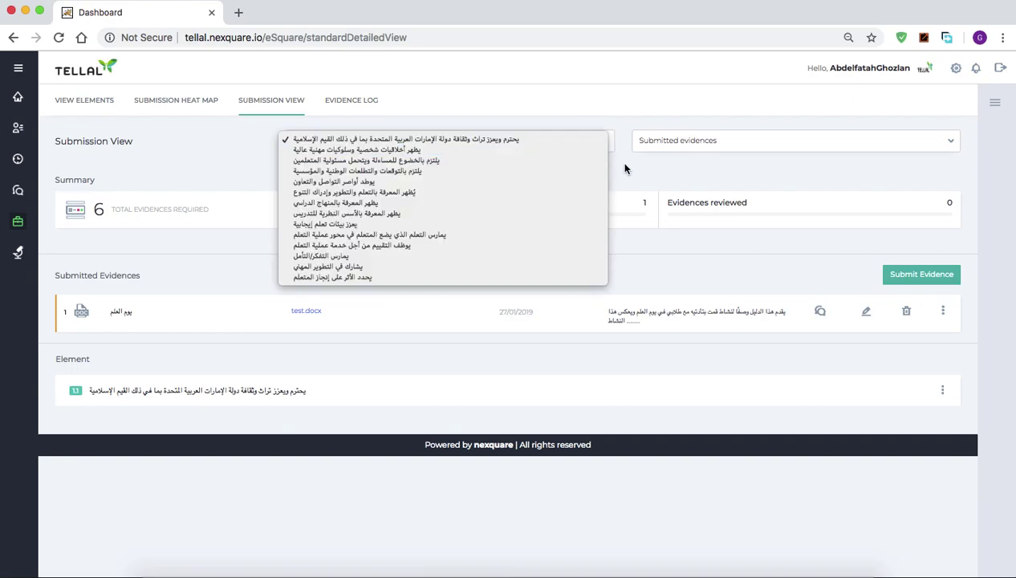
pyautogui.click(412, 152)
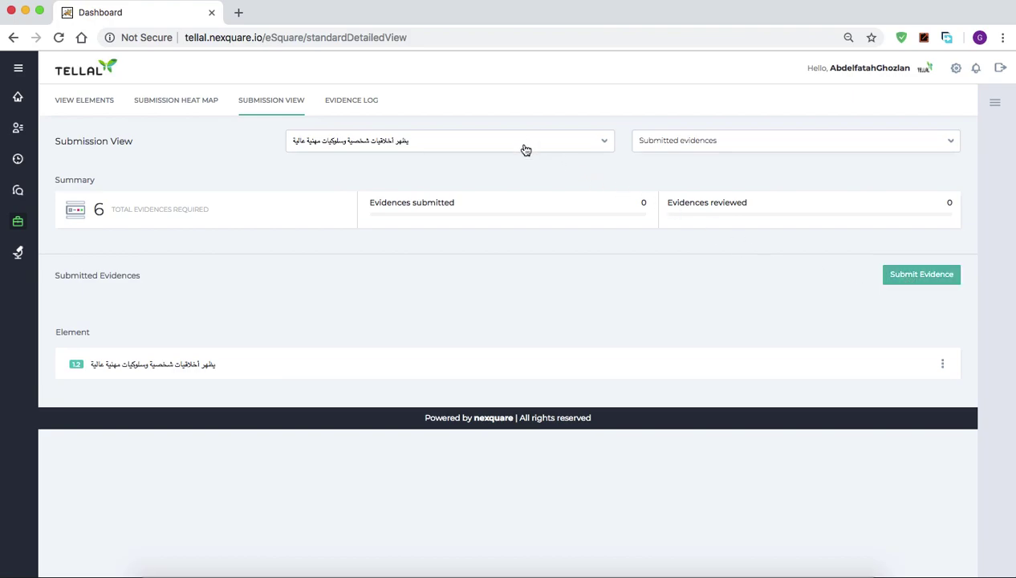
pyautogui.click(460, 144)
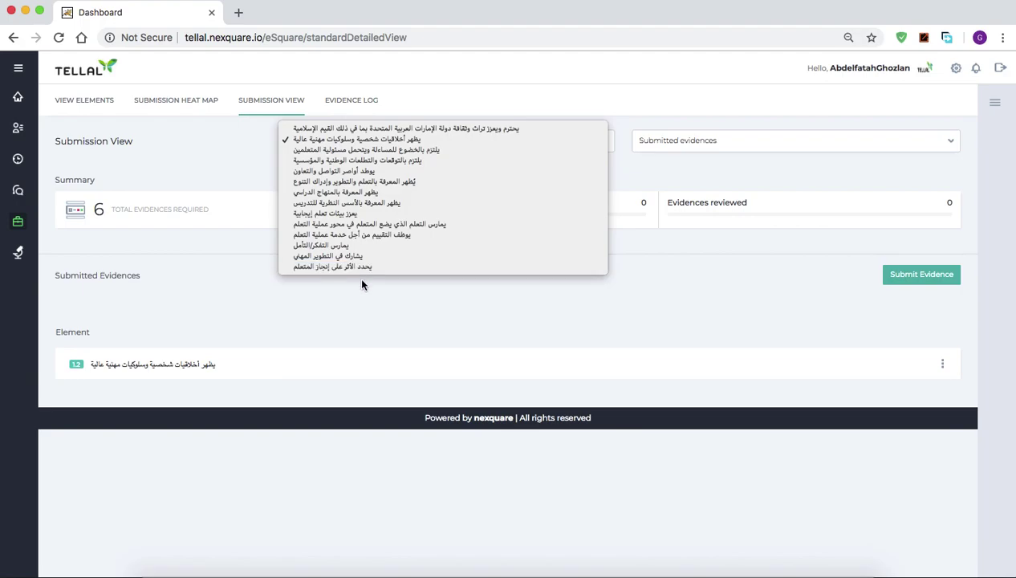
pyautogui.click(367, 302)
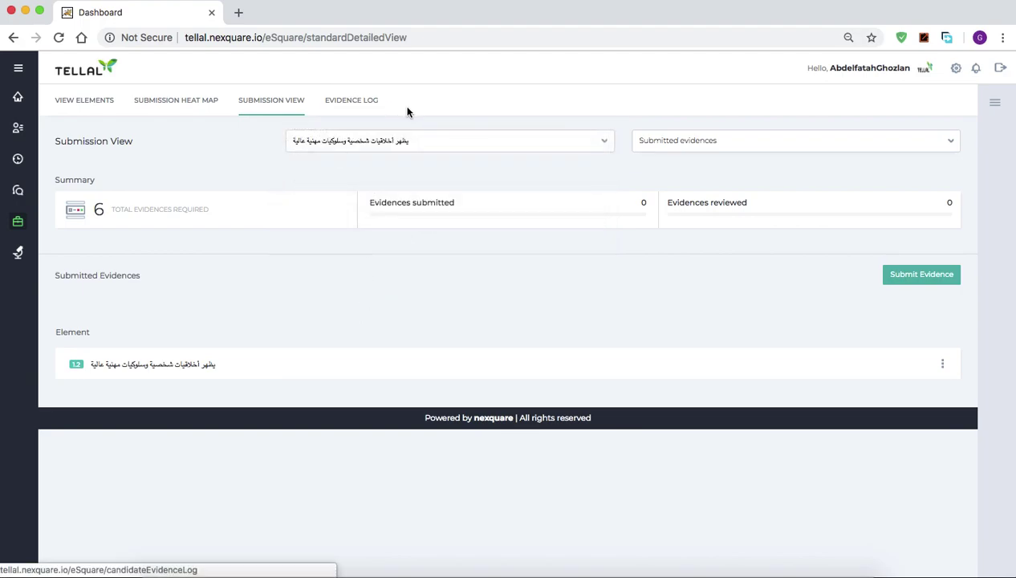
# Open the Evidence Log and search it for evidence of element "يحترم ويعزز تراث وثقافة دولة الإمارات العربية المتحدة بما في ذلك القيم الإسلامية"
pyautogui.click(362, 103)
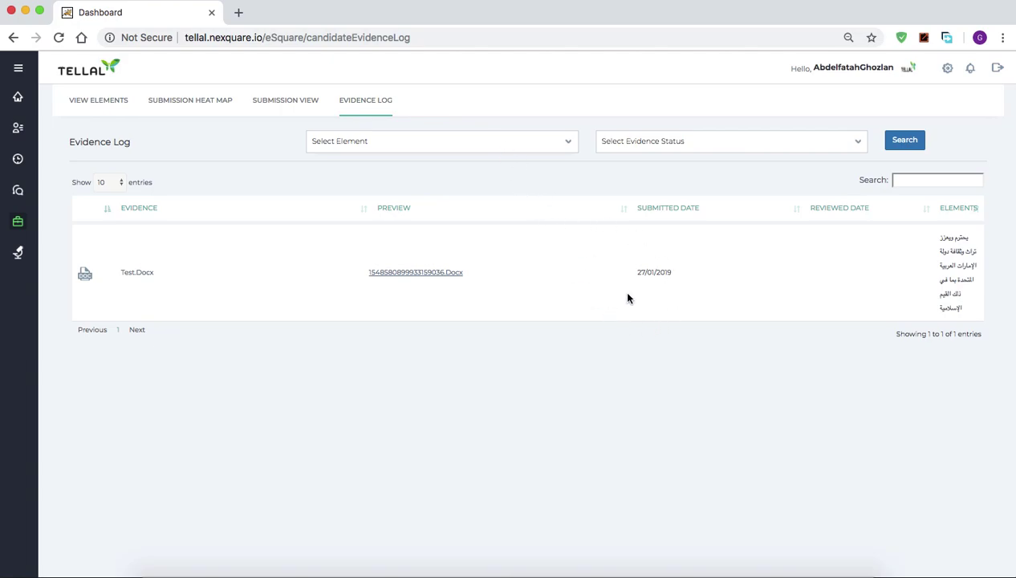
pyautogui.click(502, 151)
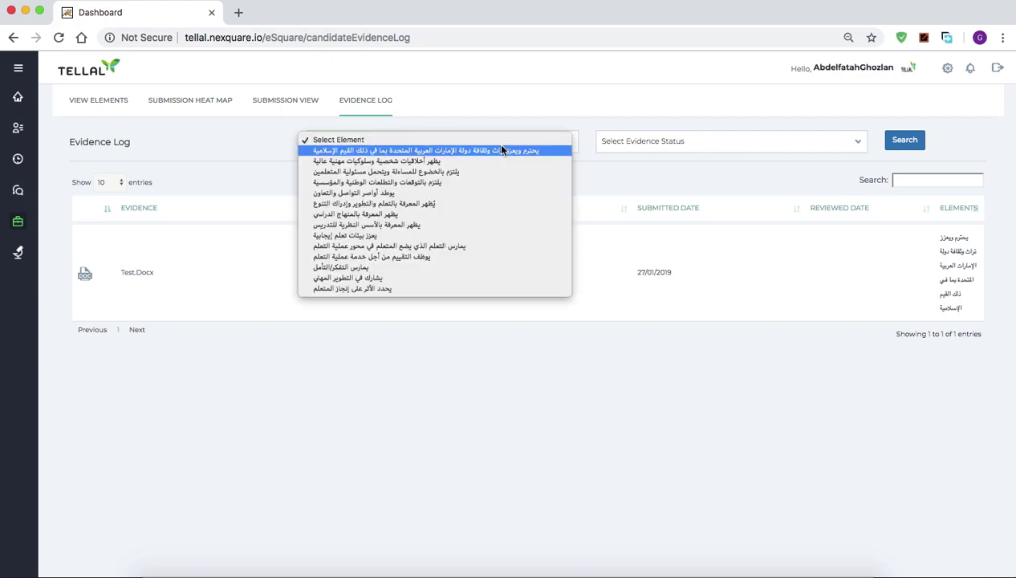
pyautogui.click(399, 150)
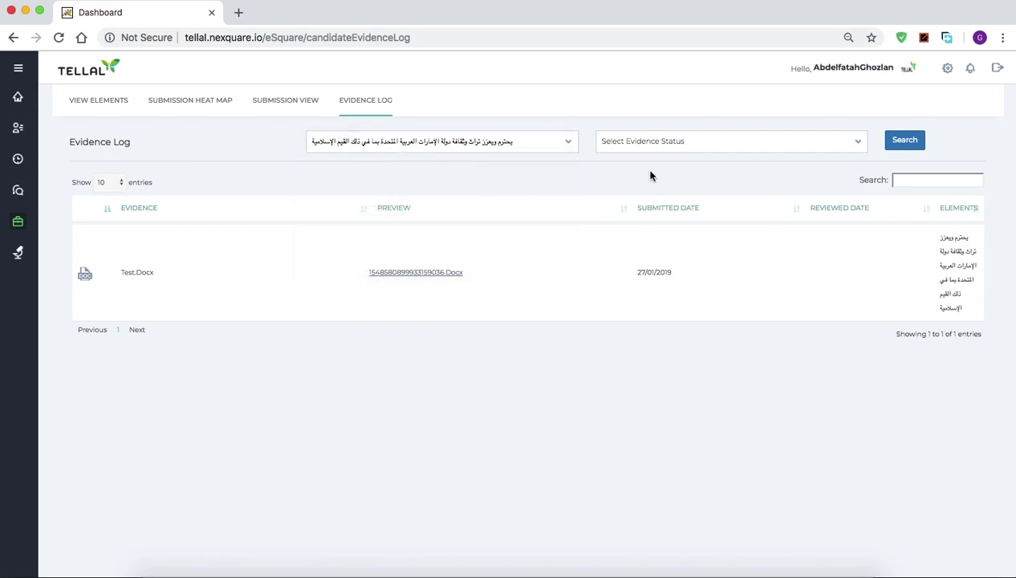
pyautogui.click(915, 141)
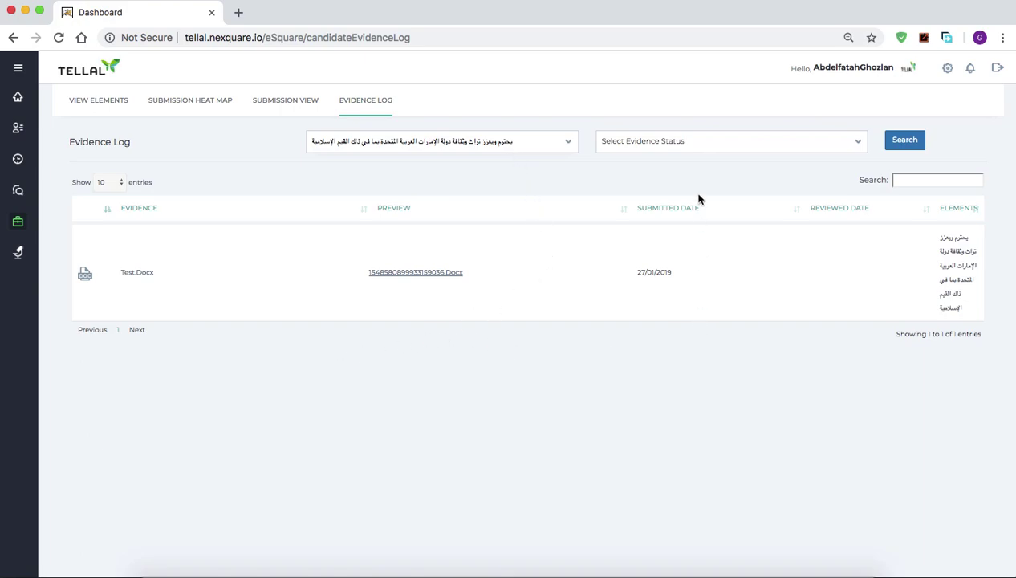
# Open the Submission Heat Map and review the submission progress of the elements, especially element 1.1
pyautogui.click(179, 109)
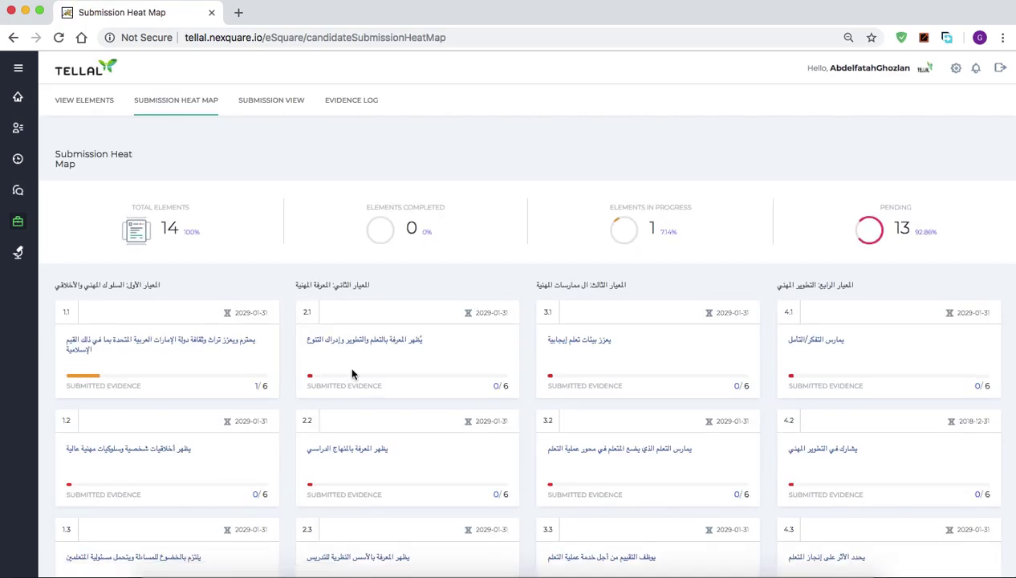
pyautogui.scroll(-5, 352, 371)
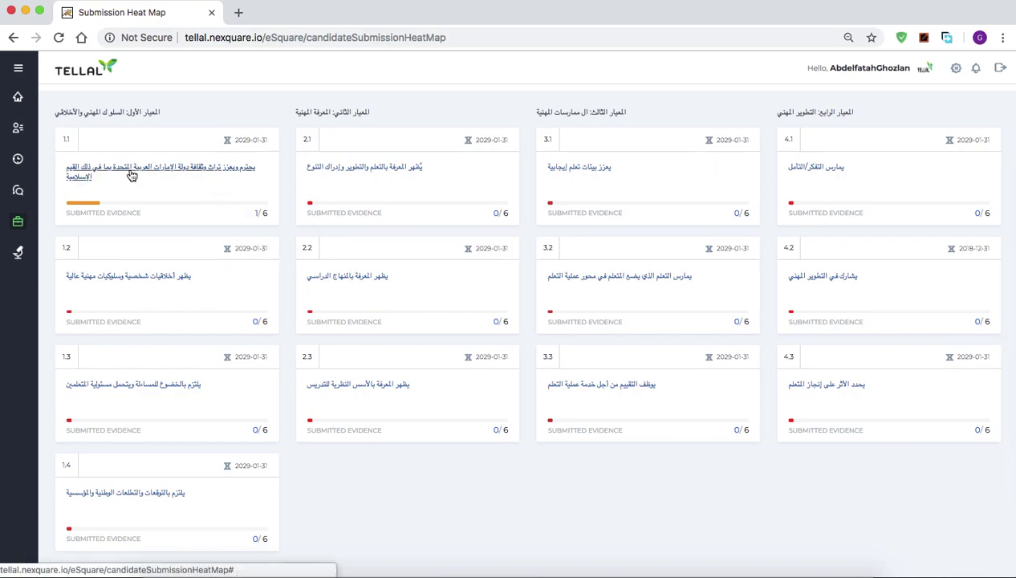
pyautogui.click(258, 212)
pyautogui.scroll(5, 371, 240)
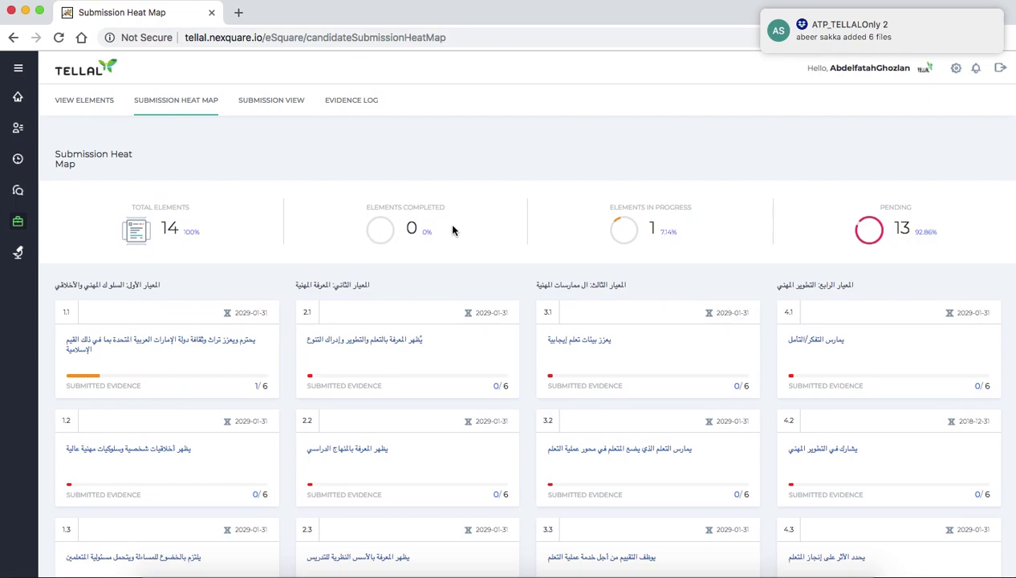